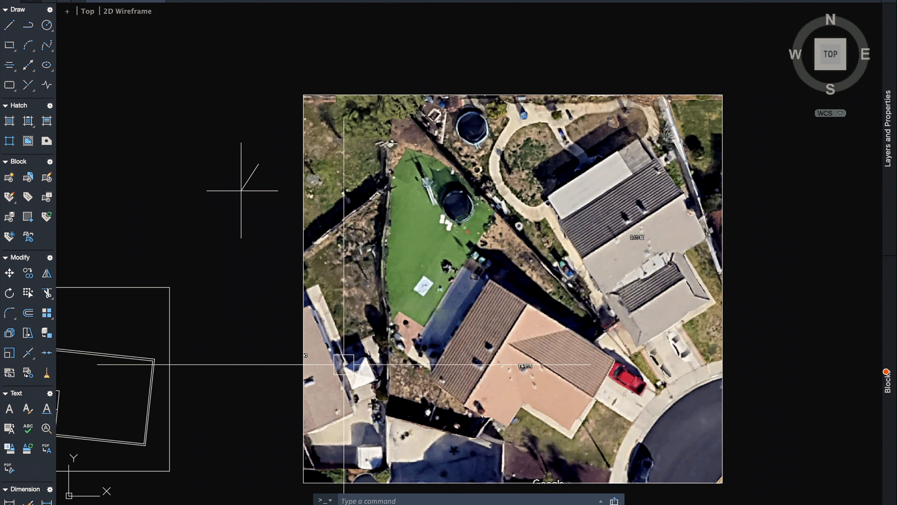
Switch from the drawing to the Calculator on the desktop and enter 122.
key(ctrl+Left)
key(ctrl+Left)
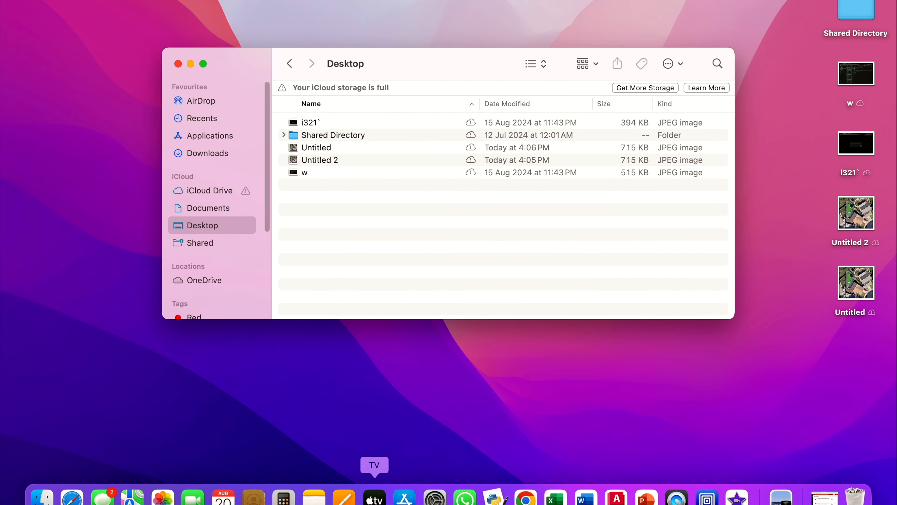
text(122)
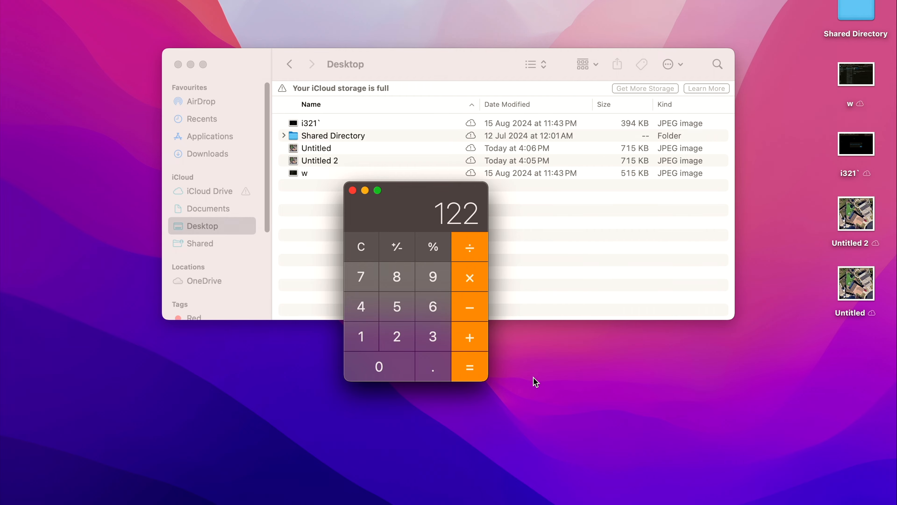
Compare the Google Maps satellite view of the house with the aerial image placed in the drawing.
key(ctrl+Right)
scroll(429, 331, down, 5)
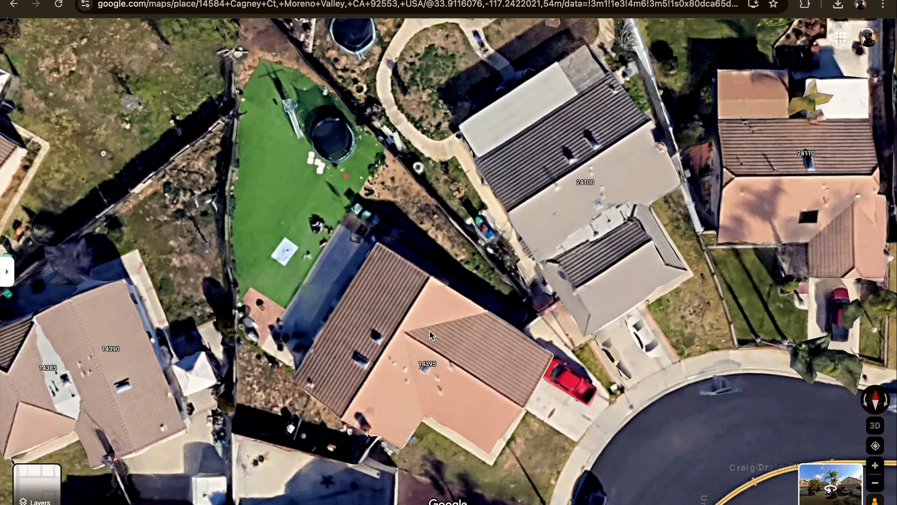
key(ctrl+Left)
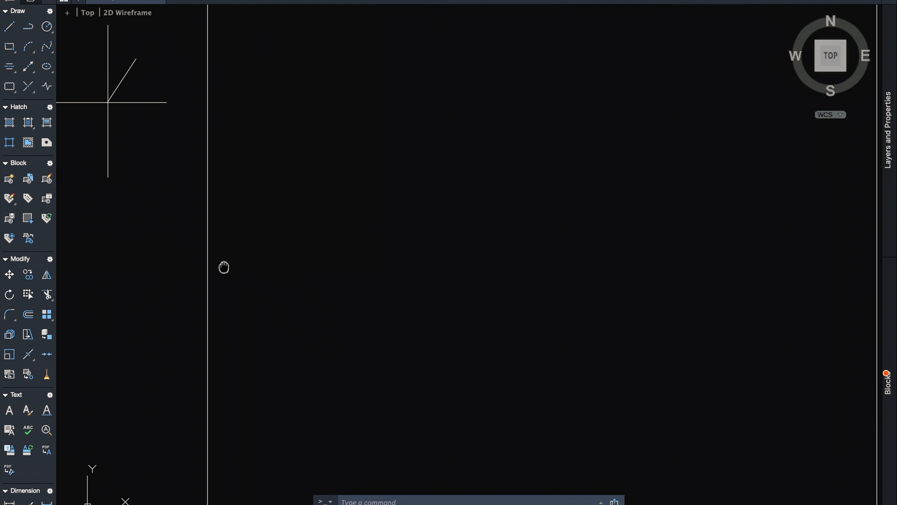
middle_drag(222, 267, 312, 300)
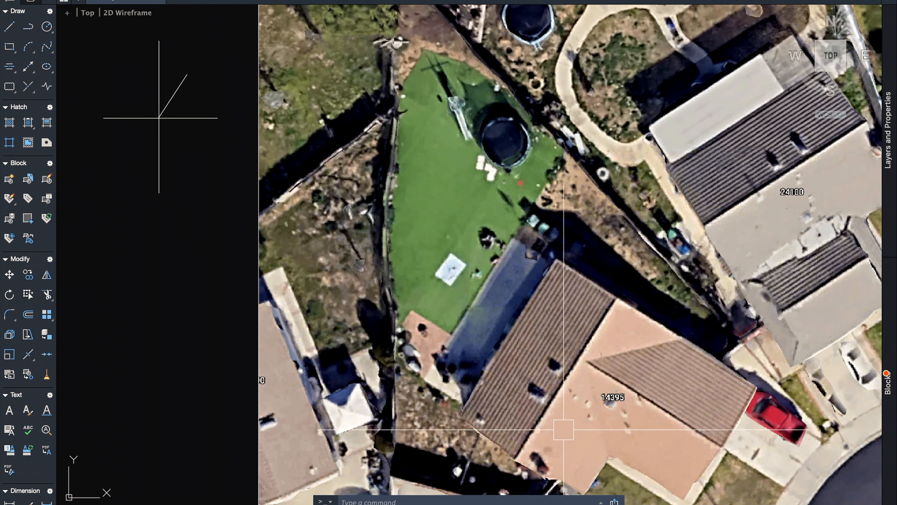
middle_drag(575, 424, 571, 395)
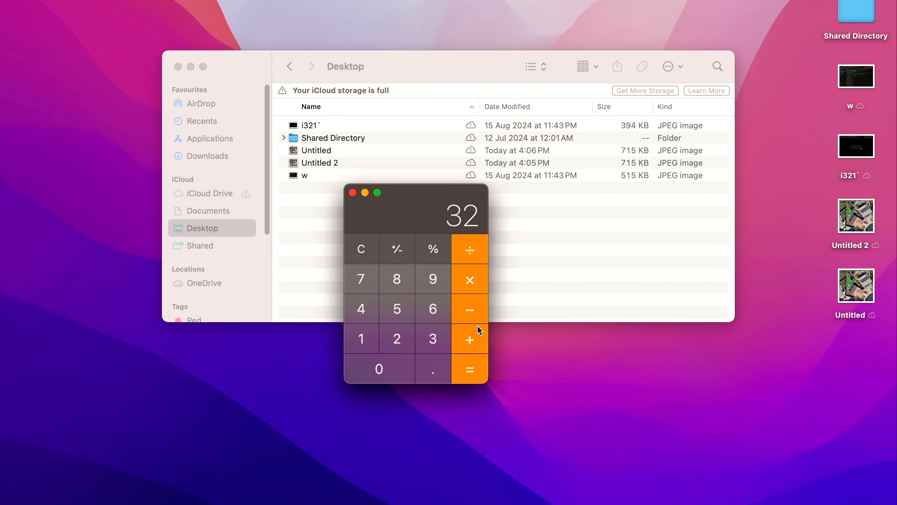
Return to the Calculator and continue the angle calculation from 32.
click(475, 331)
click(431, 282)
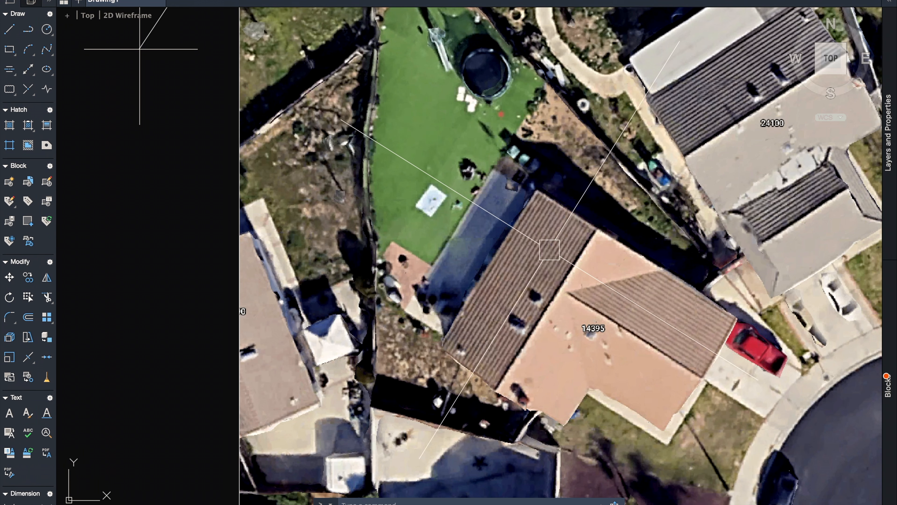
Trace the outer roof outline of the central house on the aerial image with a polyline aligned to the rotated crosshair.
scroll(381, 177, down, 5)
scroll(370, 237, up, 6)
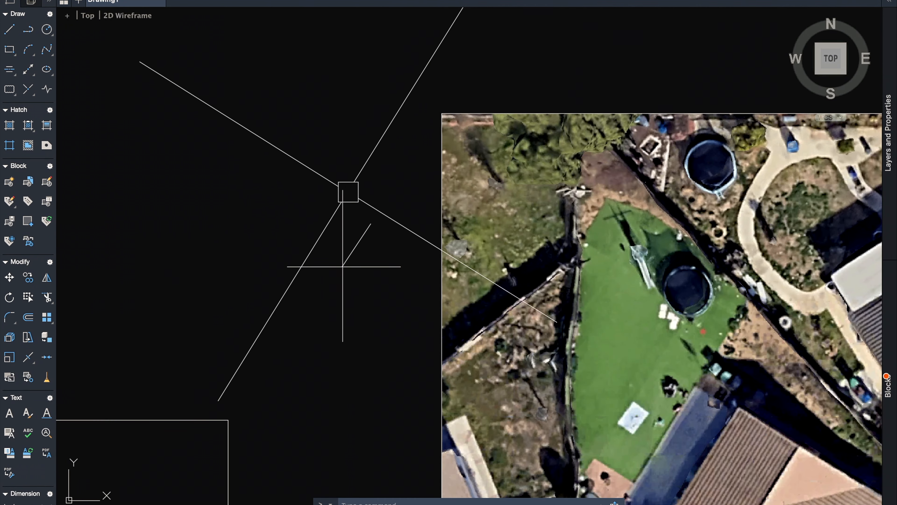
scroll(330, 173, up, 4)
middle_drag(635, 477, 329, 24)
text(pline)
key(Return)
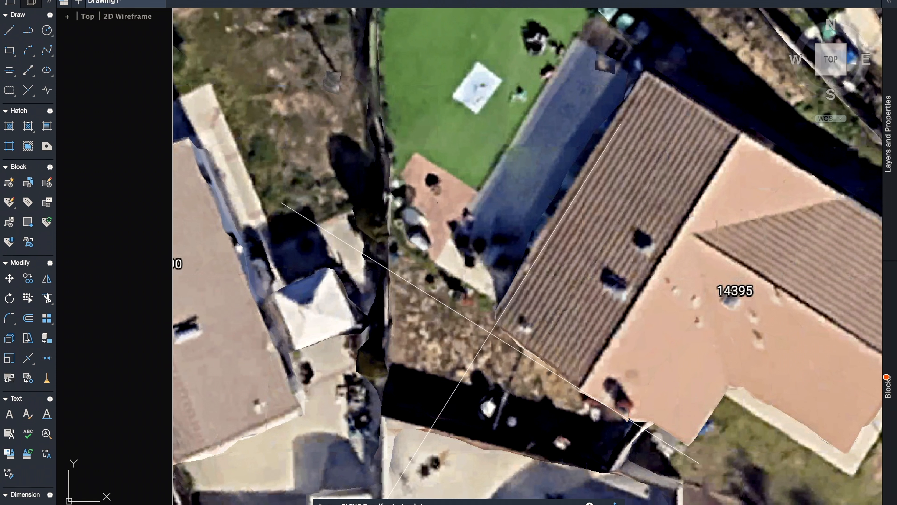
click(487, 328)
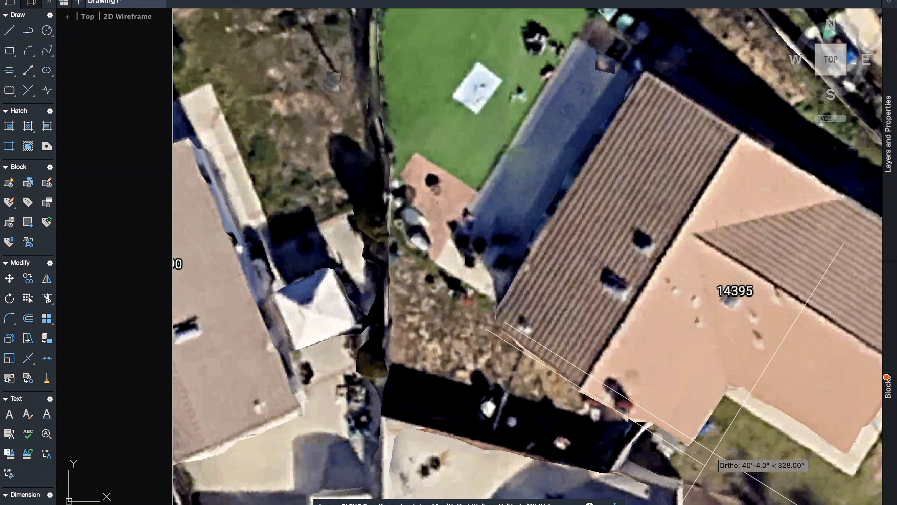
click(702, 438)
click(734, 387)
click(852, 459)
Draw the ridge of the wing beside the red car about 40' long at 148°, and continue it diagonally to the upper eave.
click(747, 384)
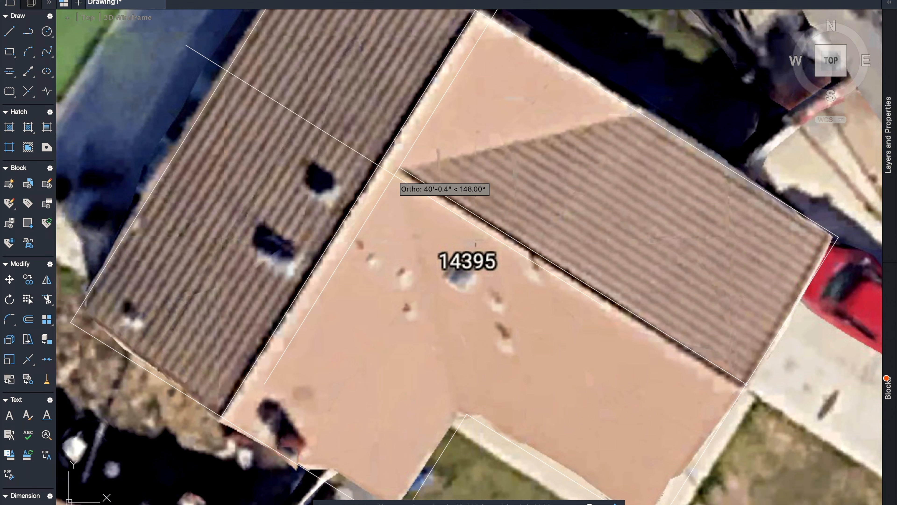
click(396, 174)
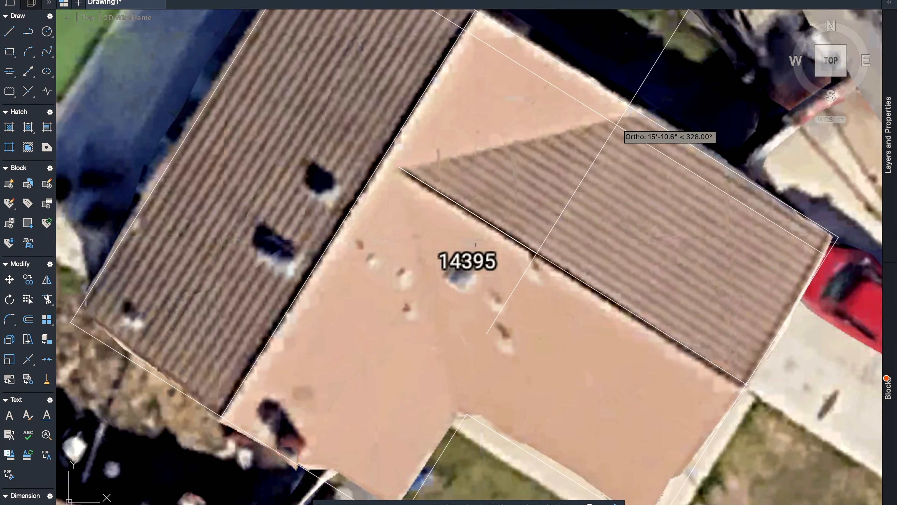
click(639, 113)
key(Return)
Examine the traced roof outline and ridge lines against the house in the aerial image.
scroll(408, 244, down, 6)
middle_drag(353, 277, 363, 244)
scroll(363, 244, up, 4)
scroll(363, 244, down, 3)
scroll(432, 184, up, 4)
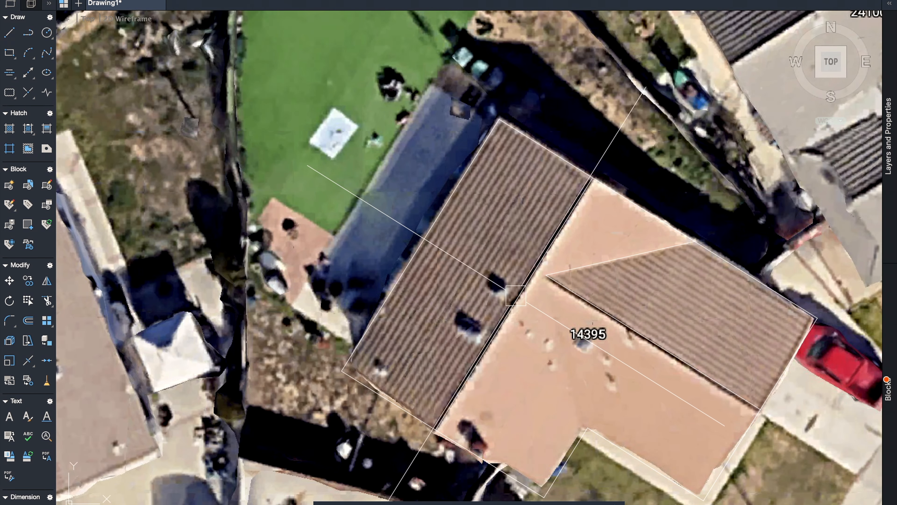
key(ctrl+Left)
key(ctrl+Right)
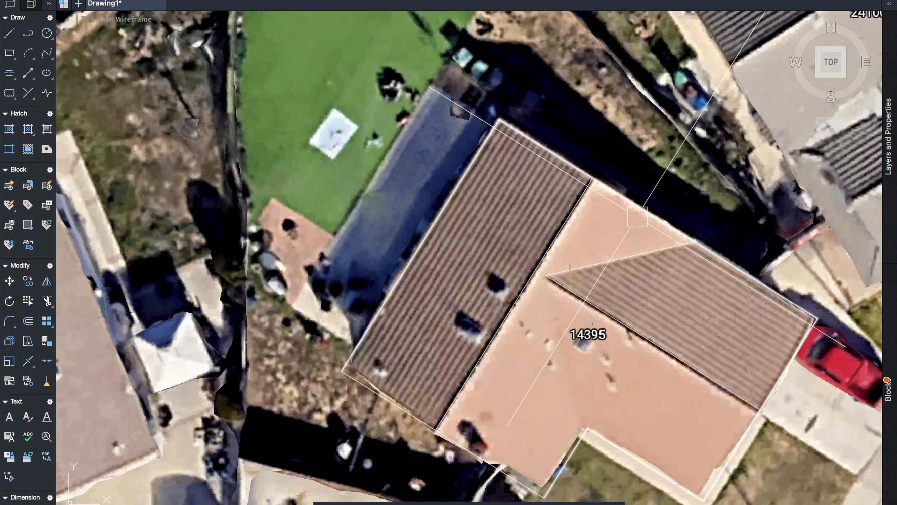
mouse_move(657, 212)
middle_down()
mouse_move(601, 223)
mouse_move(636, 195)
middle_up()
click(601, 223)
key(Escape)
key(ctrl+Left)
key(ctrl+Left)
key(ctrl+Right)
key(ctrl+Right)
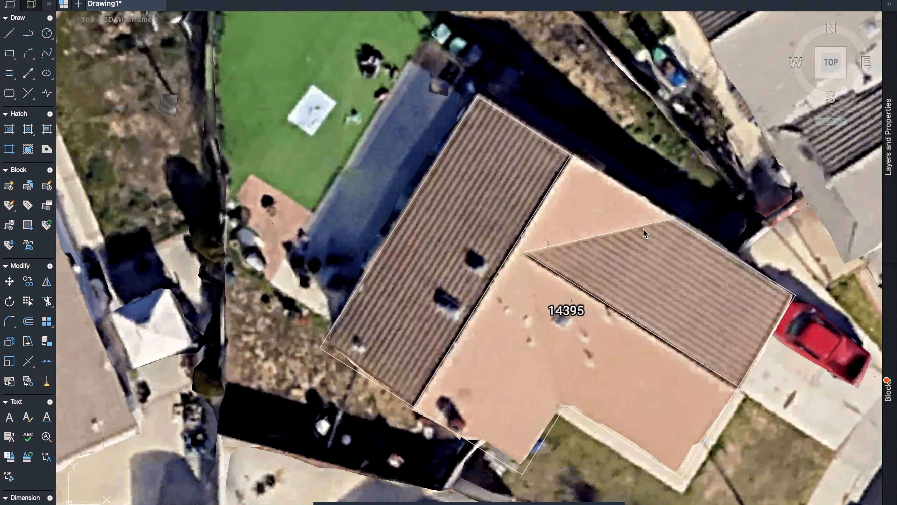
Check the extent of the roof outline polyline, and review the aerial image beside the existing plan.
click(660, 212)
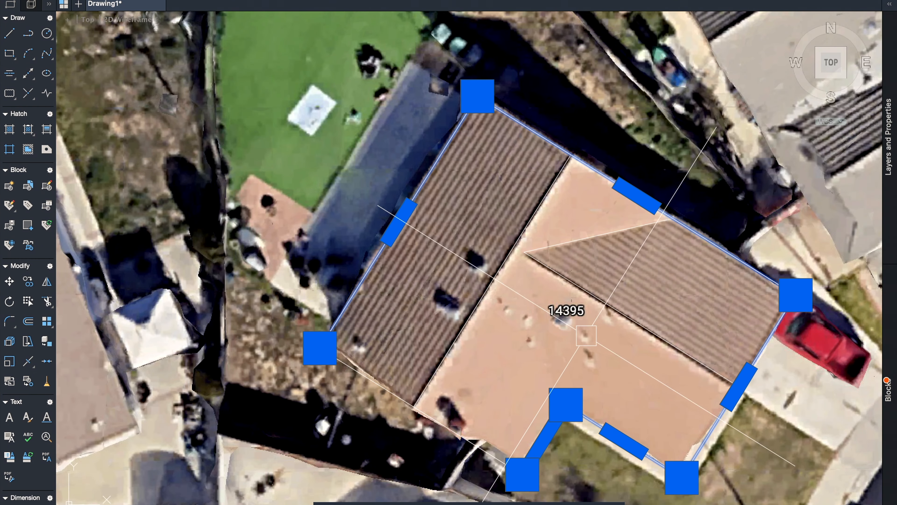
key(Escape)
scroll(604, 326, down, 2)
mouse_move(557, 347)
middle_down()
mouse_move(559, 369)
mouse_move(561, 349)
middle_up()
middle_drag(387, 216, 400, 272)
scroll(395, 266, down, 2)
scroll(389, 252, down, 2)
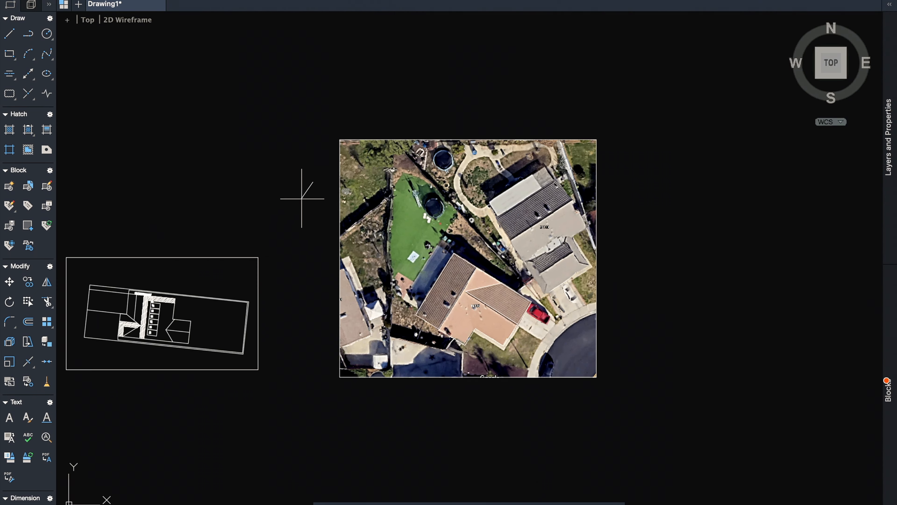
scroll(387, 253, up, 2)
scroll(274, 161, up, 4)
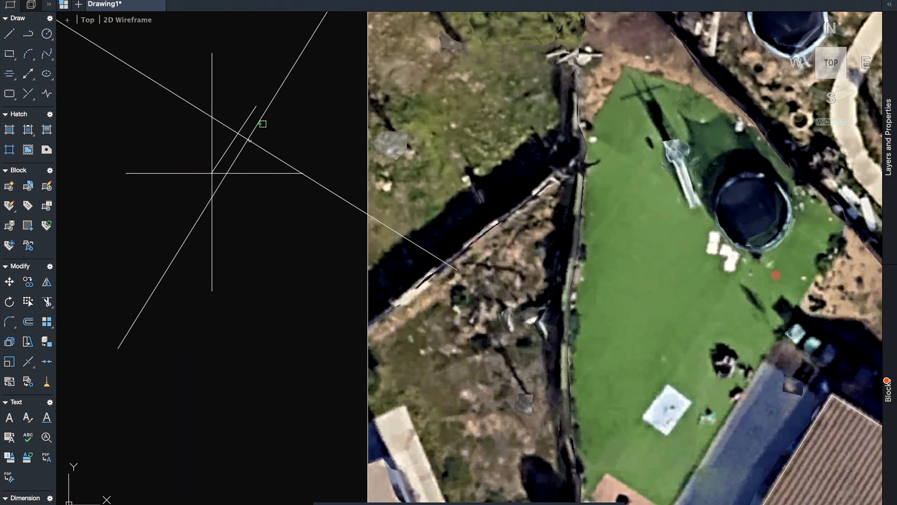
scroll(220, 180, down, 4)
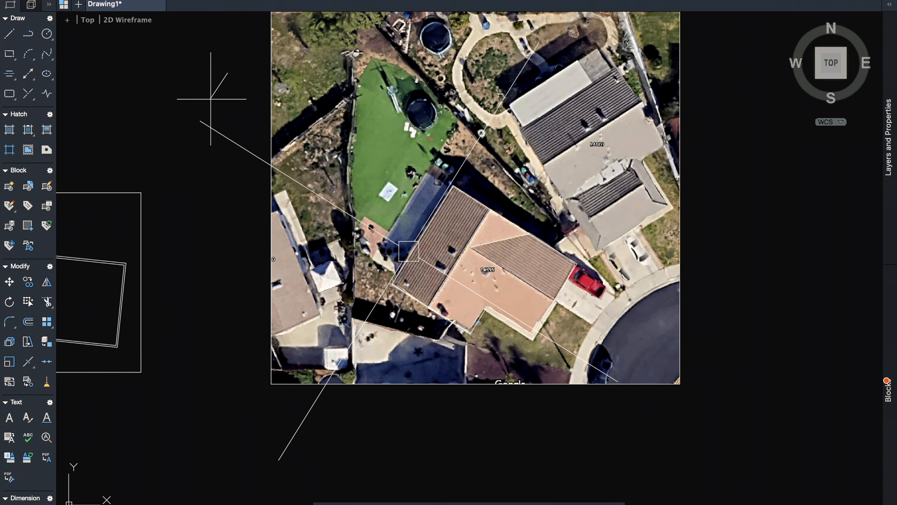